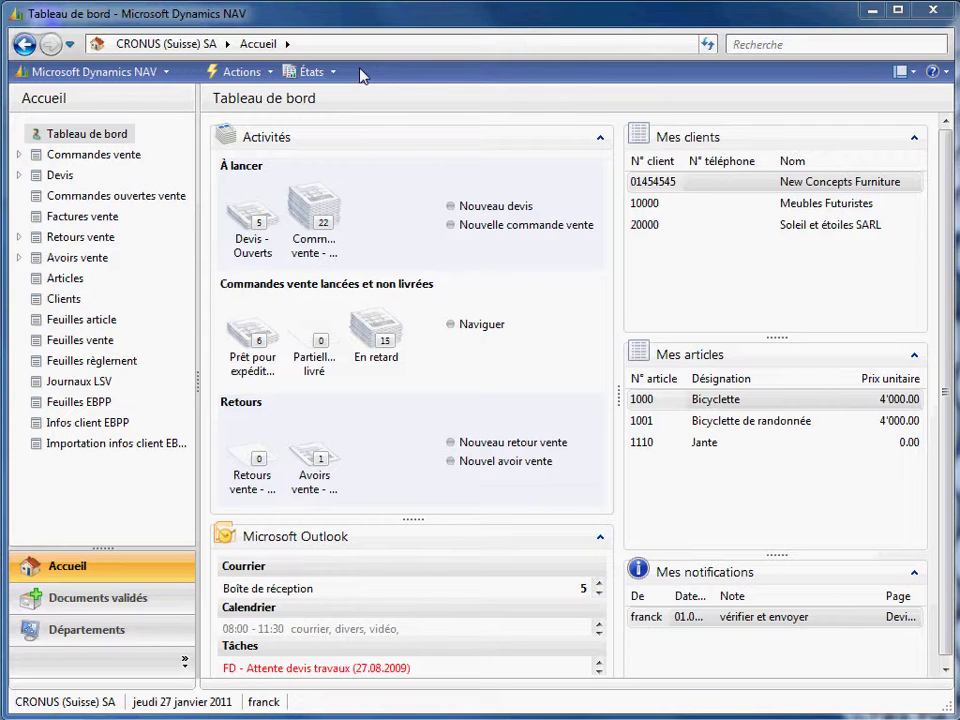
pyautogui.click(131, 77)
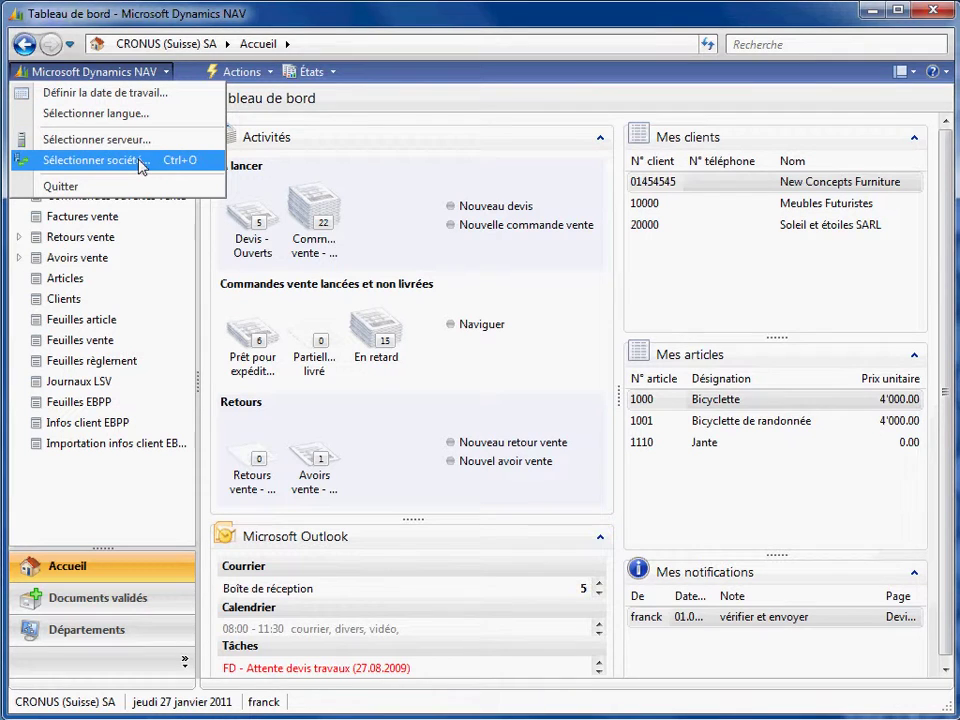
pyautogui.click(147, 72)
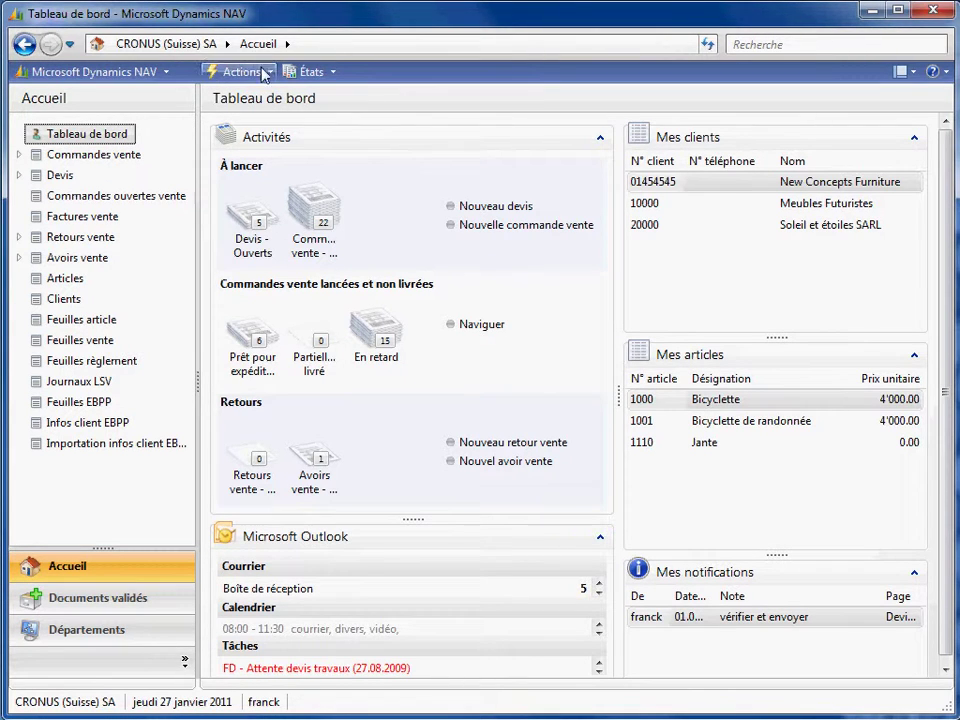
# - Open a preview of the "Clients : Palmarès" report with its default options
pyautogui.click(316, 72)
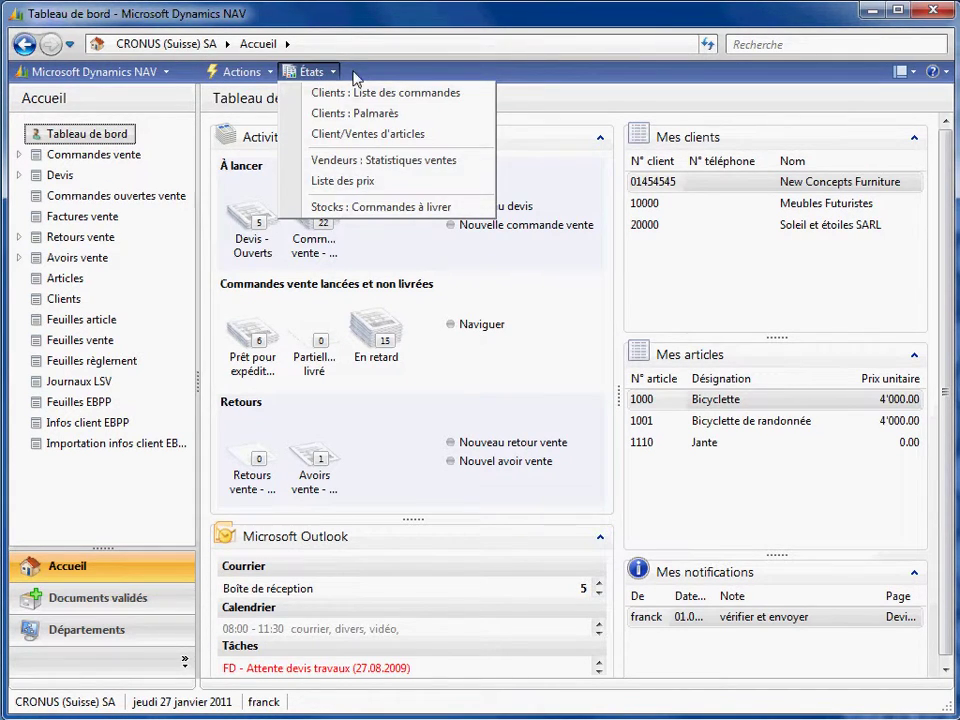
pyautogui.click(388, 114)
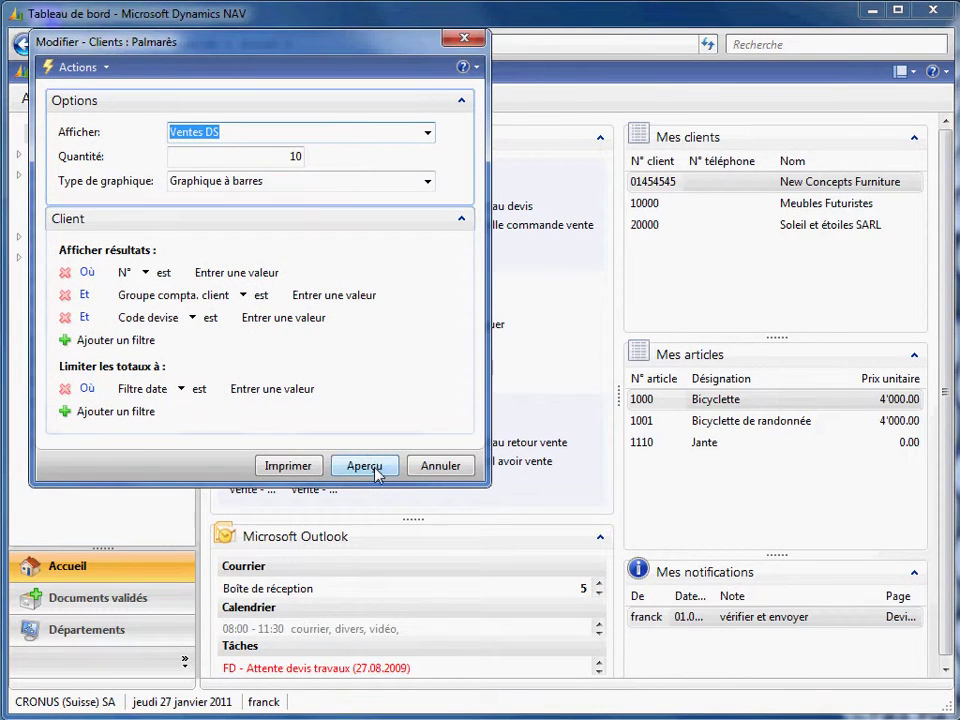
pyautogui.click(377, 469)
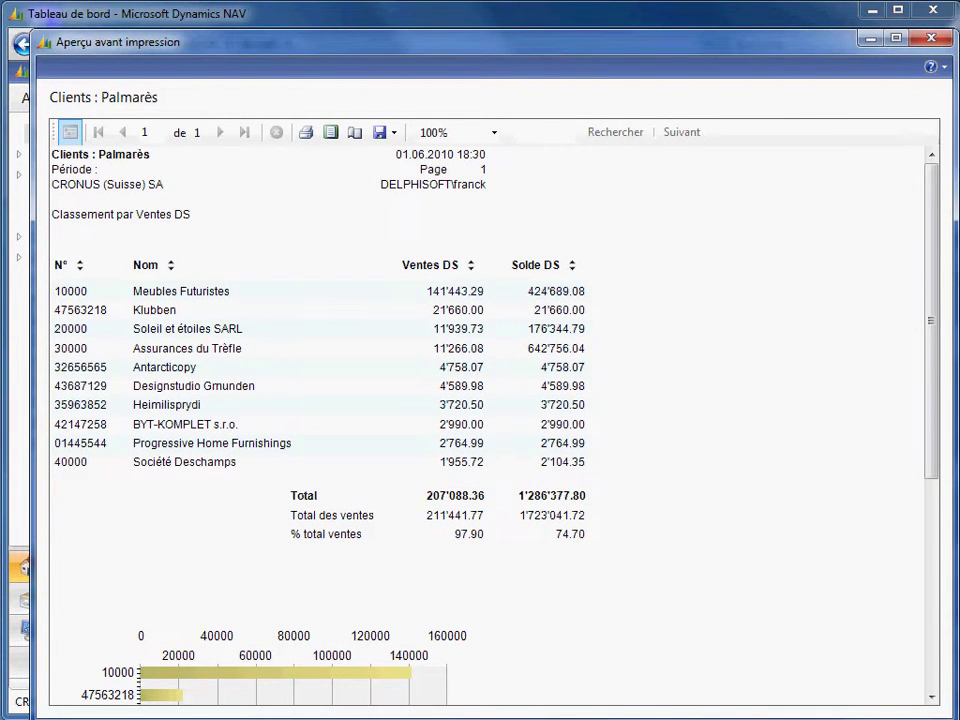
# - Sort the previewed ranking by Ventes DS in ascending order, look at the bar chart below the table and close the preview
pyautogui.click(471, 266)
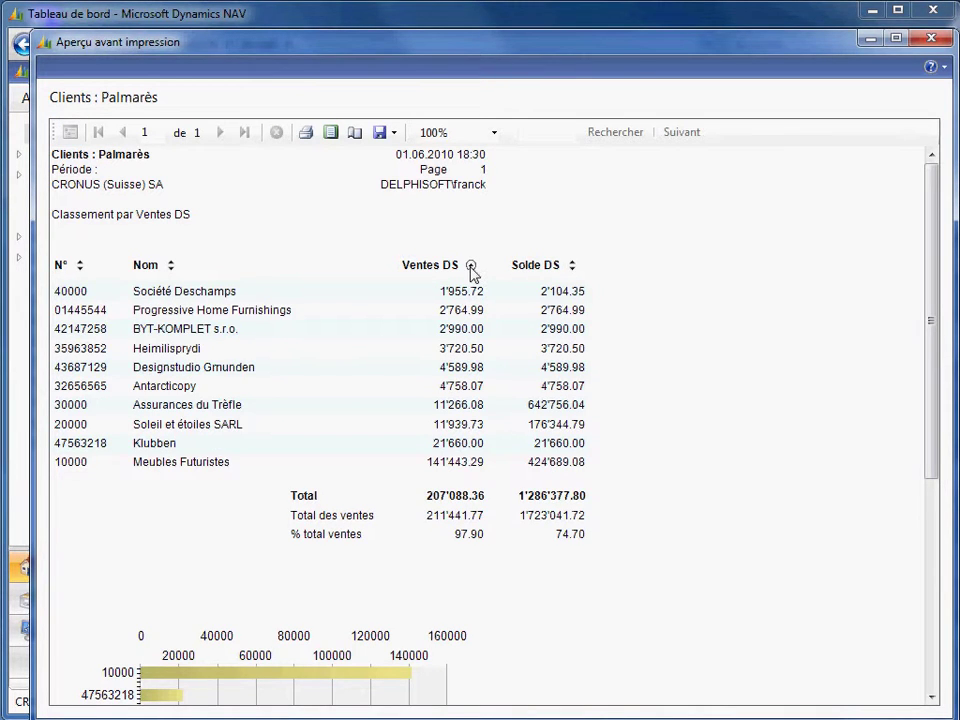
pyautogui.scroll(-5, 424, 641)
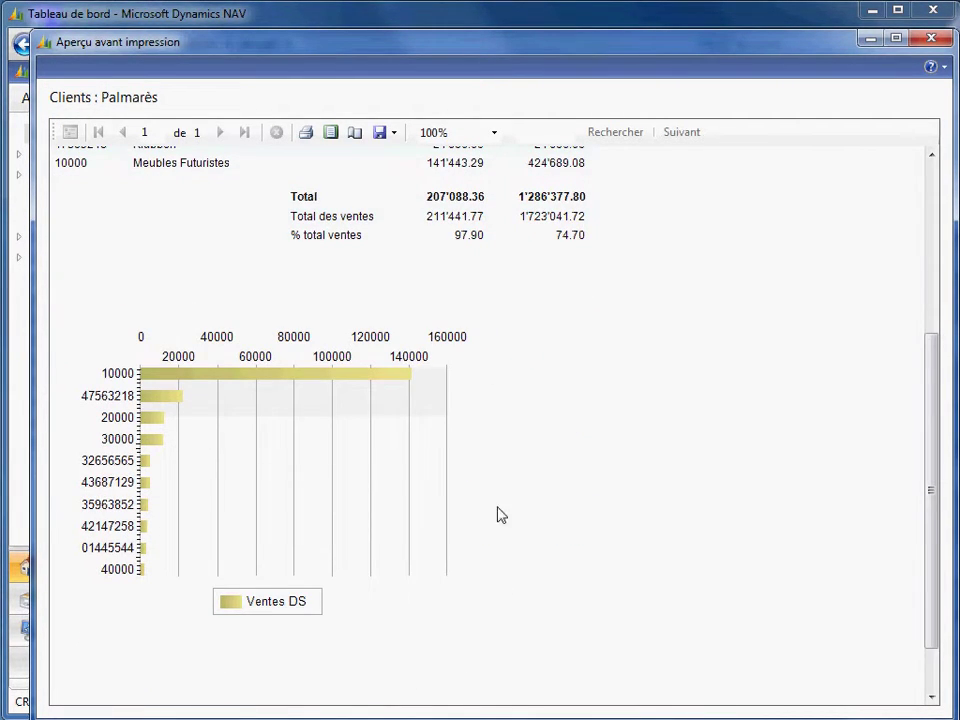
pyautogui.click(930, 38)
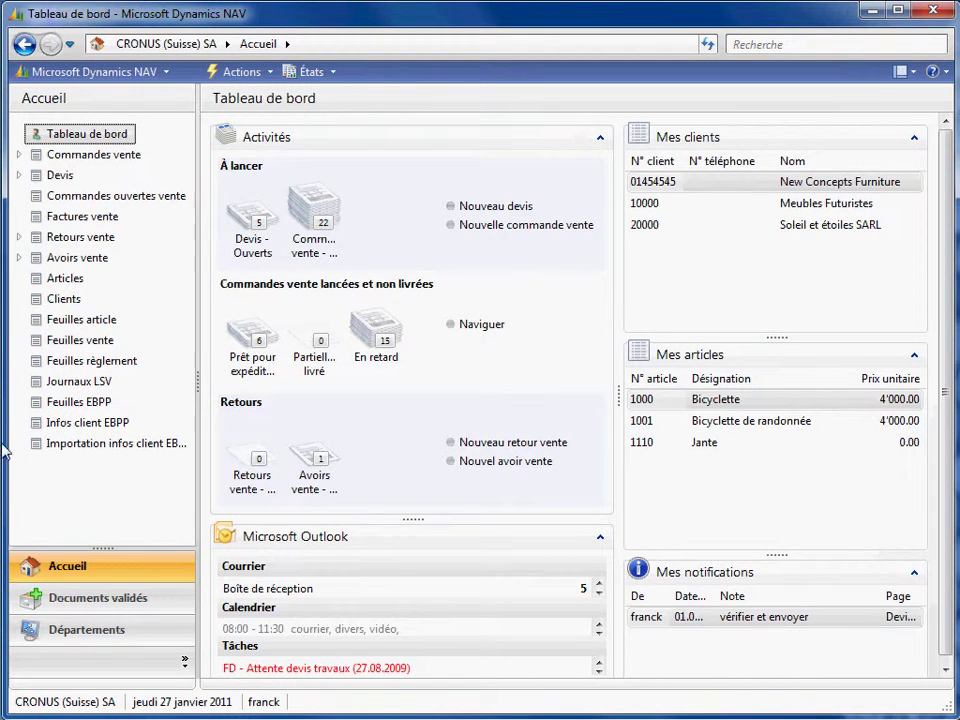
# - Examine the overview of all departments and their areas, and return to the home dashboard
pyautogui.click(68, 638)
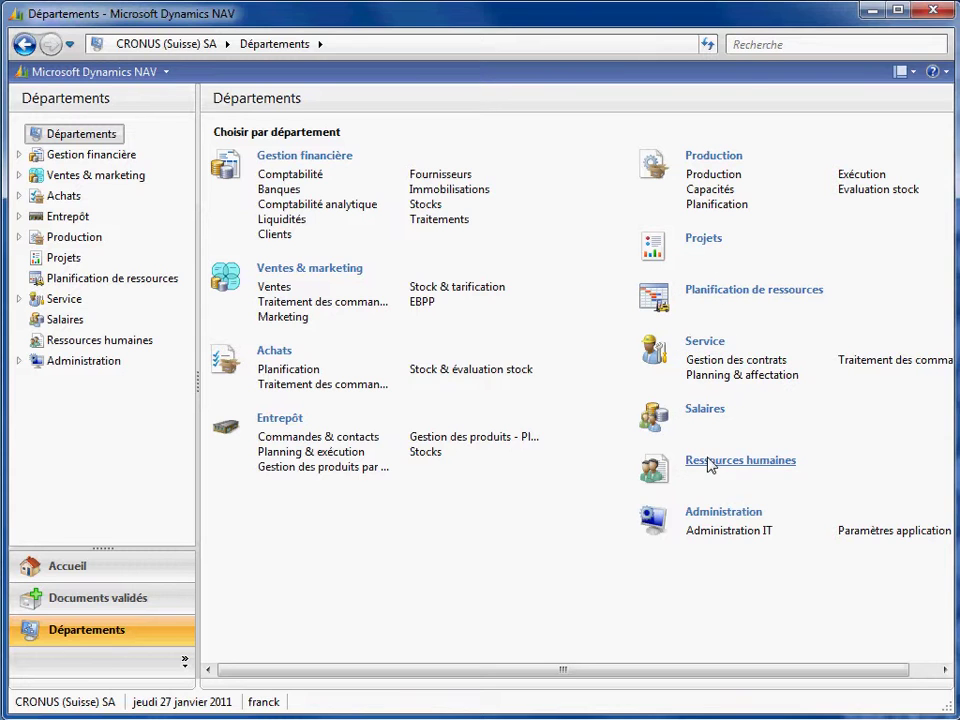
pyautogui.click(156, 571)
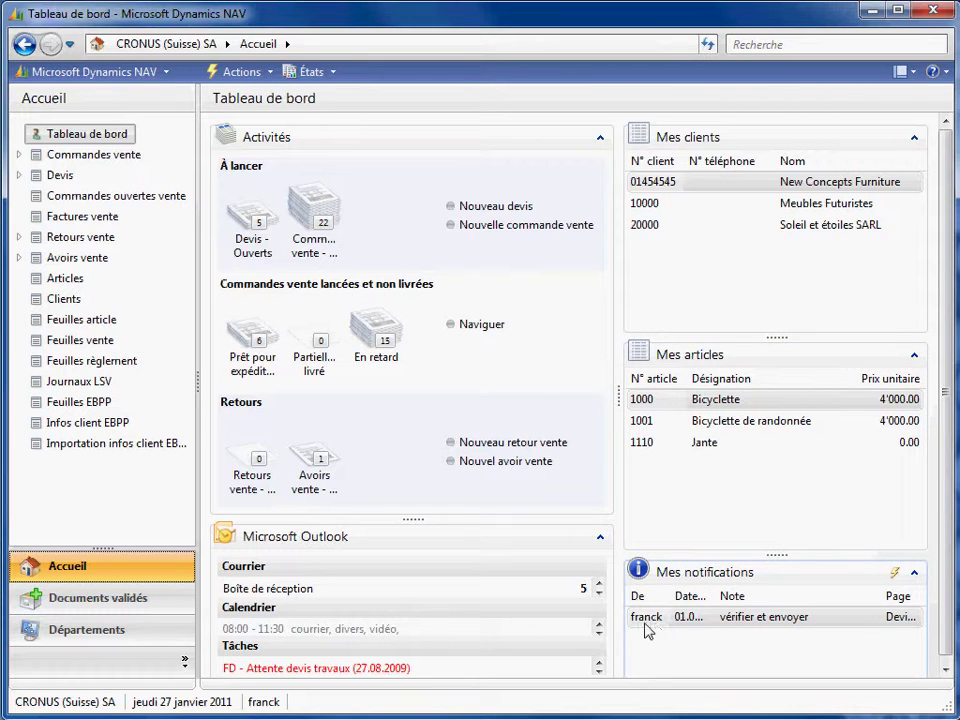
# - Open the quote behind the "vérifier et envoyer" notification and look at the available options for sending it
pyautogui.click(775, 618)
pyautogui.doubleClick(775, 618)
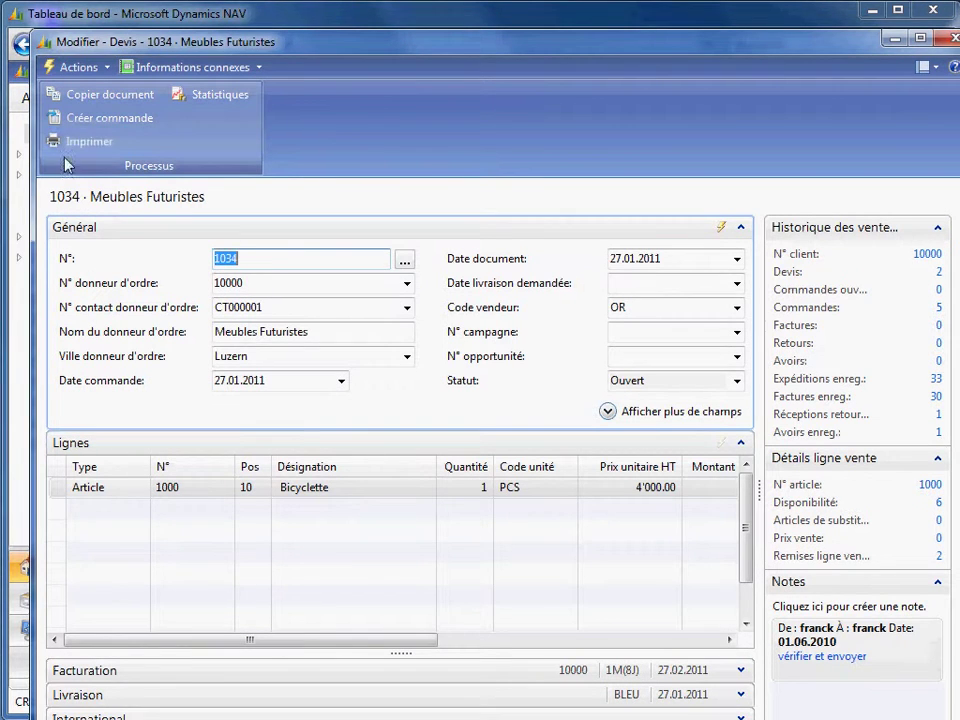
pyautogui.click(70, 67)
pyautogui.moveTo(117, 372)
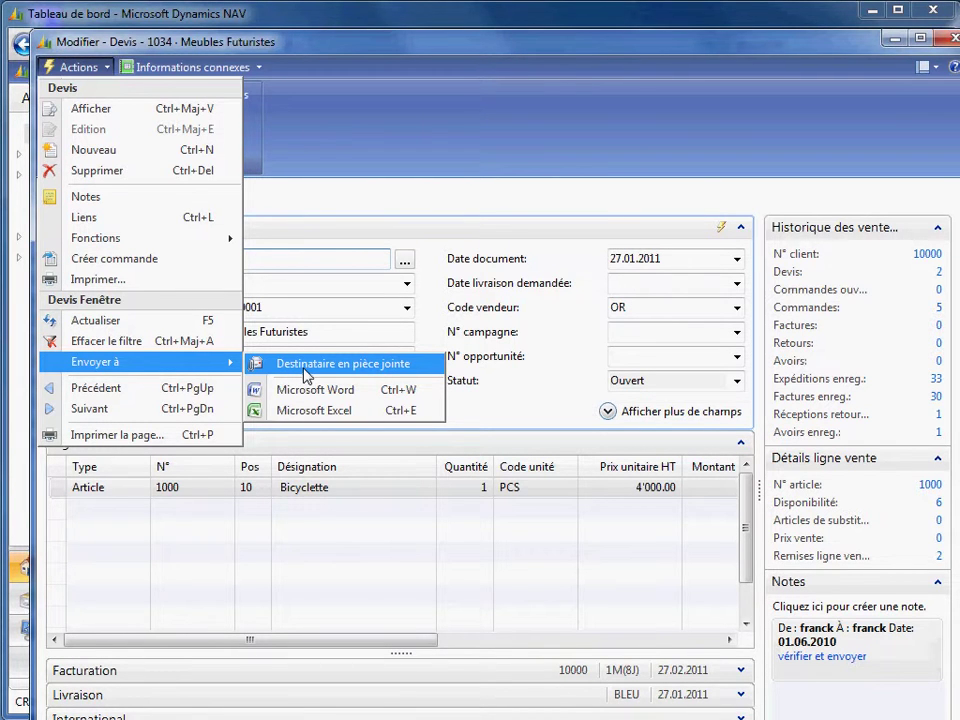
pyautogui.click(354, 176)
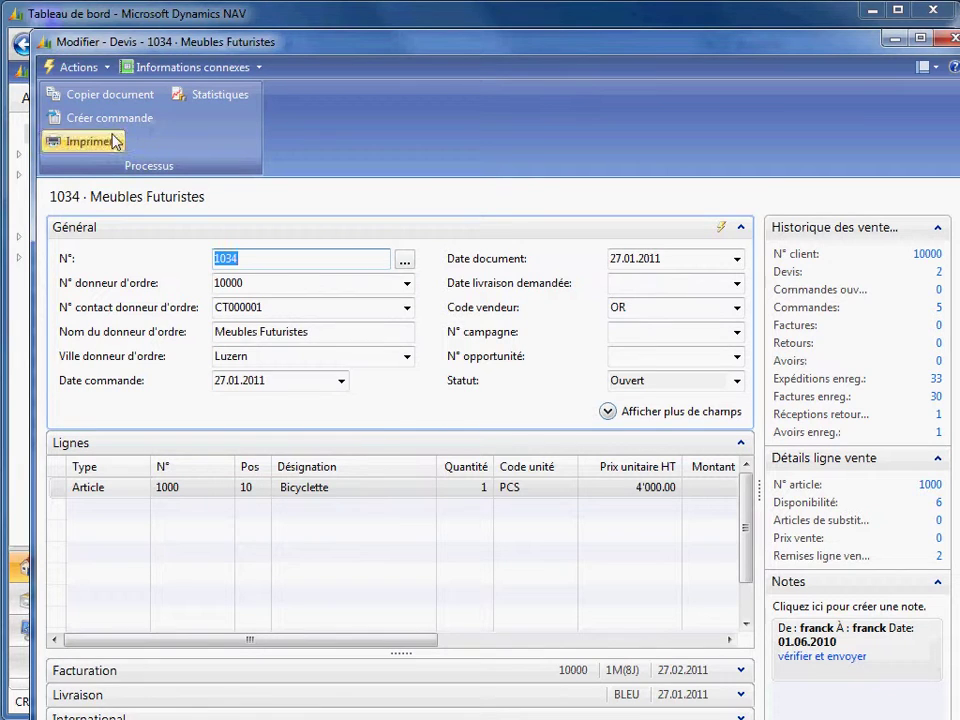
# - Convert the open Meubles Futuristes quote into a sales order, accepting the conversion
pyautogui.click(78, 124)
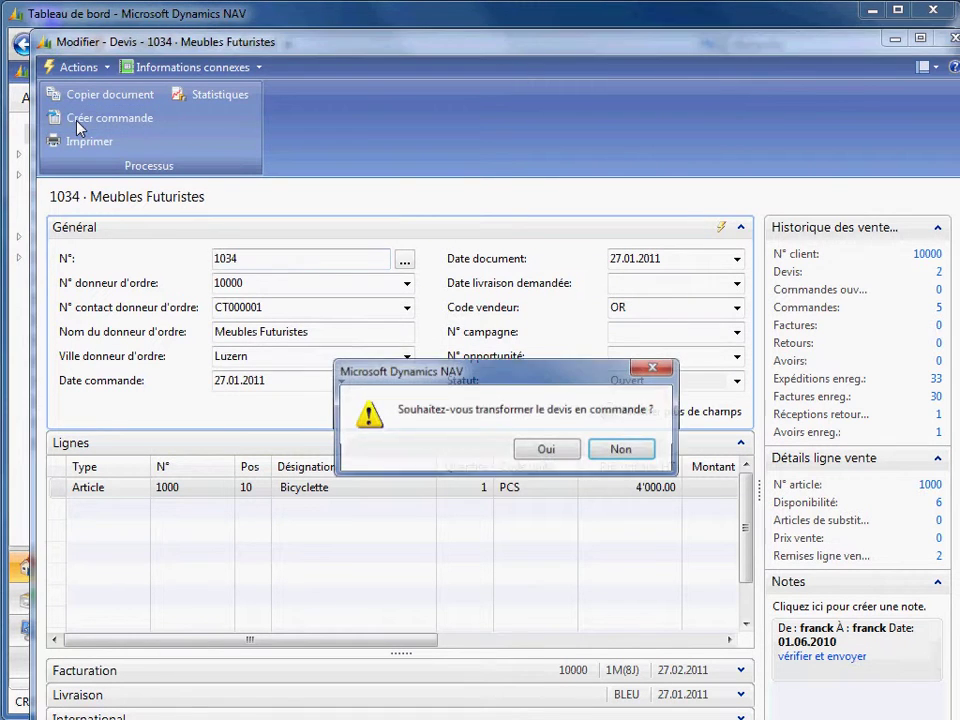
pyautogui.click(561, 449)
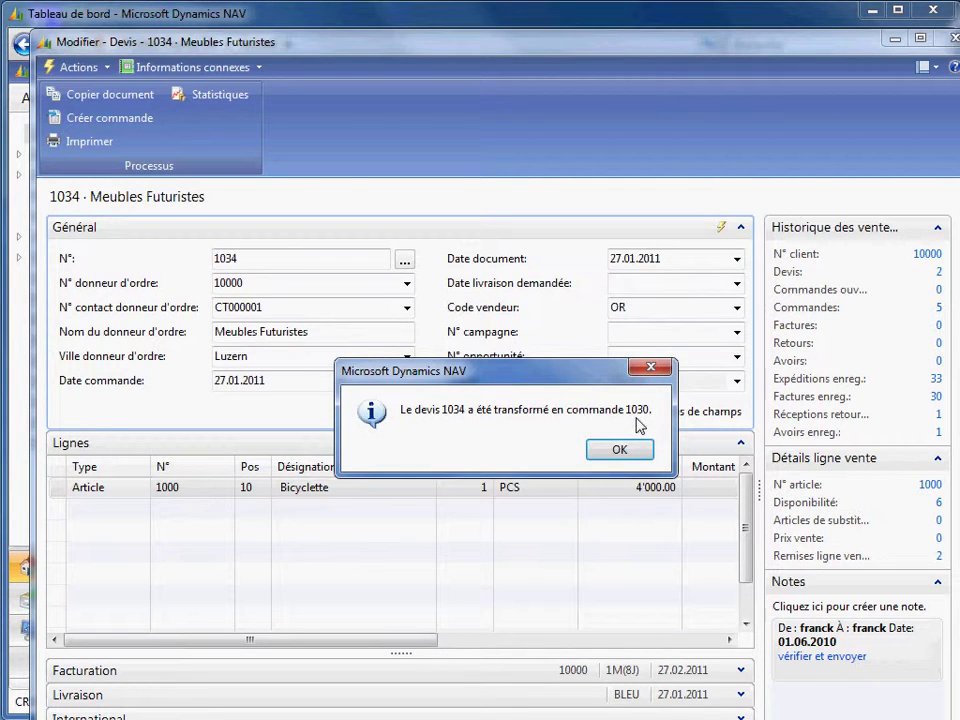
pyautogui.click(630, 453)
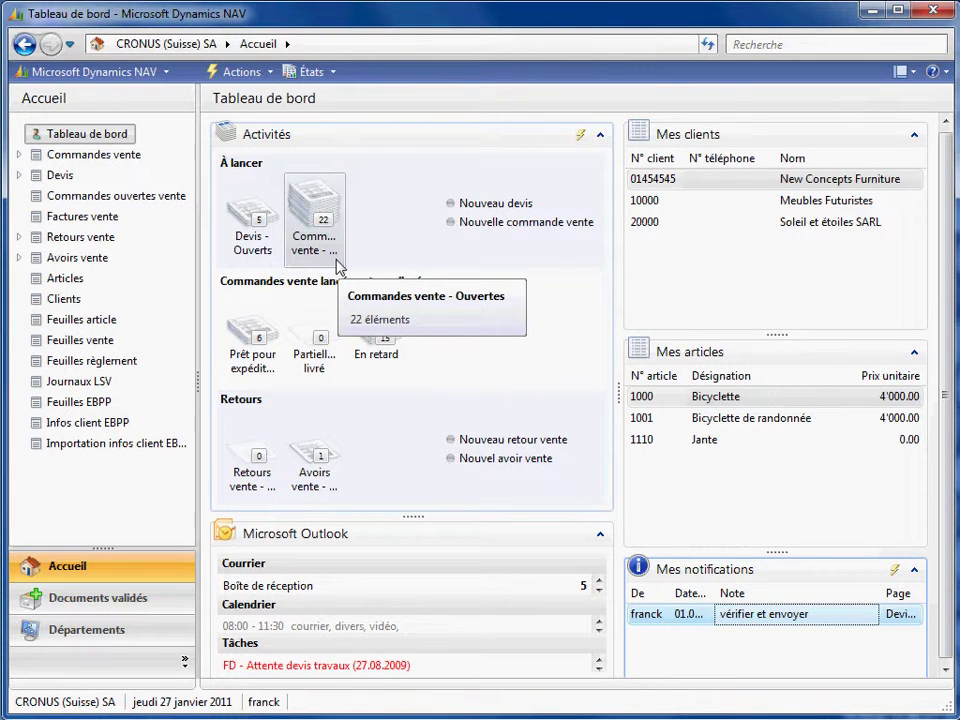
# - Open the Meubles Futuristes order created from the quote among the open sales orders and post it with "Livrer et facturer"
pyautogui.click(318, 212)
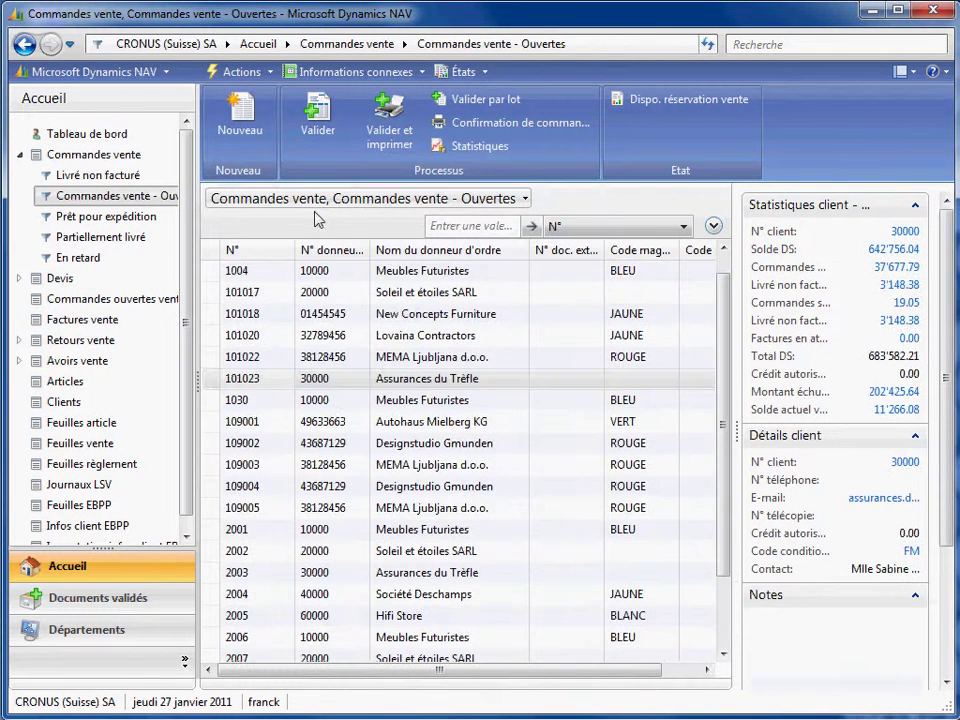
pyautogui.click(407, 405)
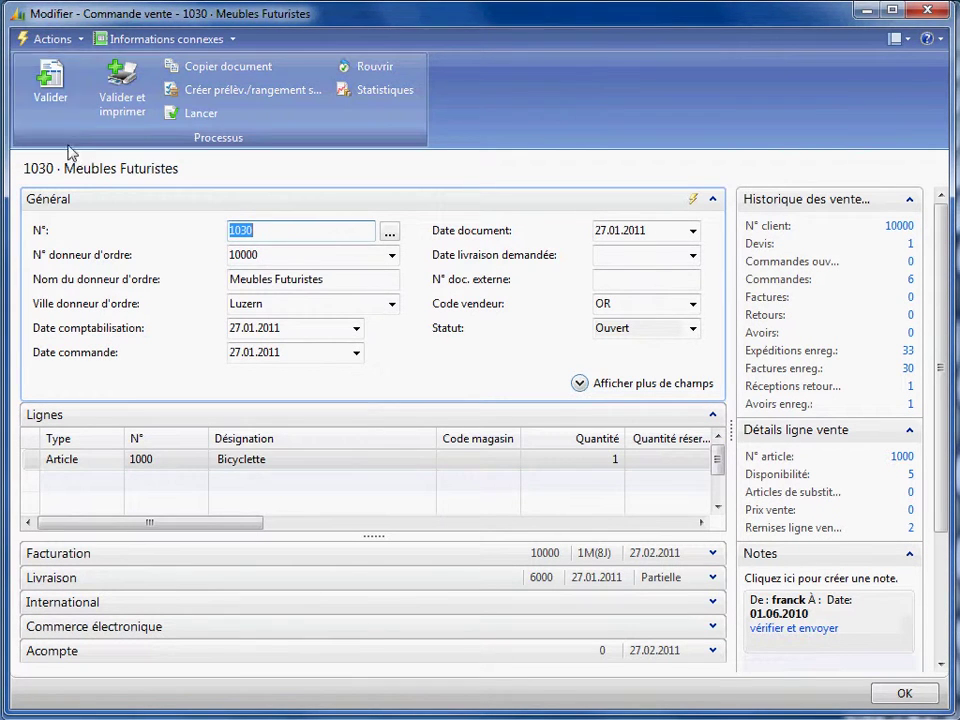
pyautogui.click(52, 83)
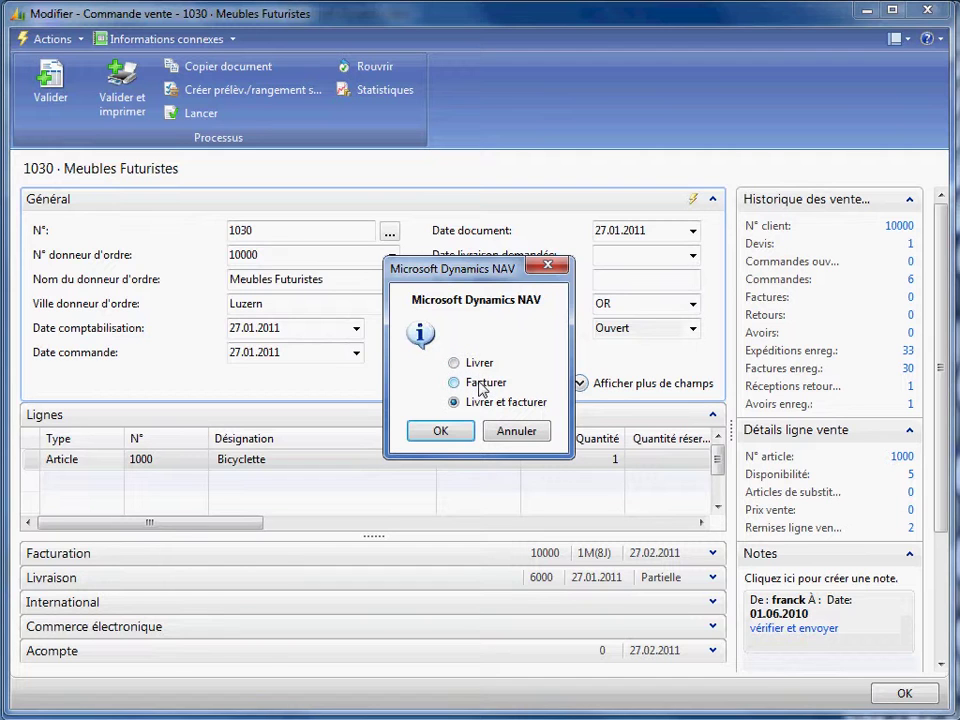
pyautogui.click(451, 436)
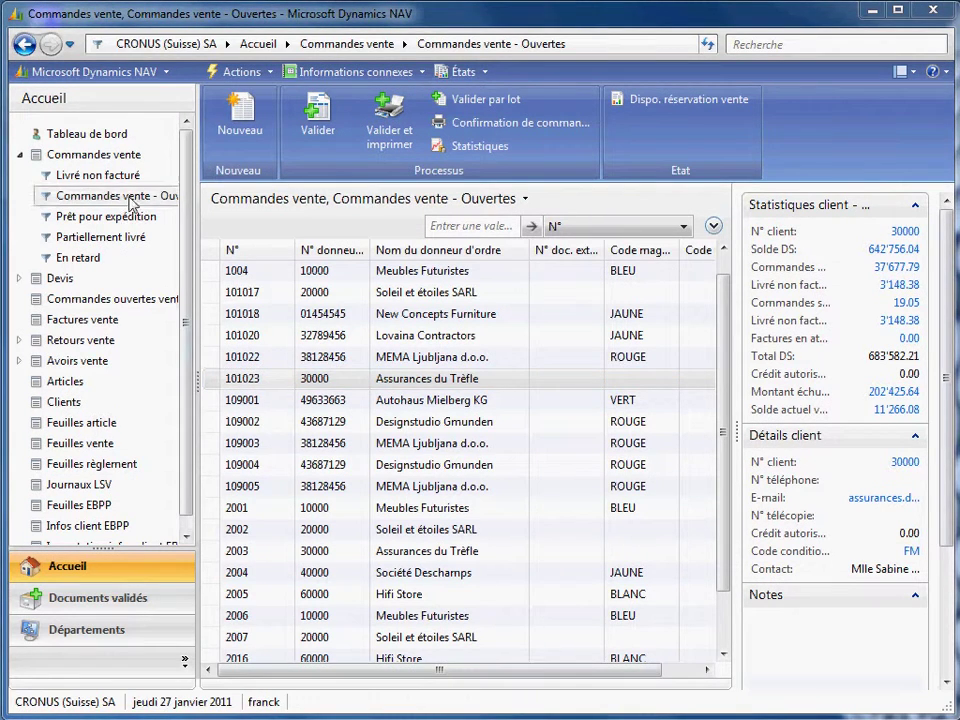
# - Return to the dashboard and open the Meubles Futuristes customer card from Mes clients
pyautogui.click(121, 137)
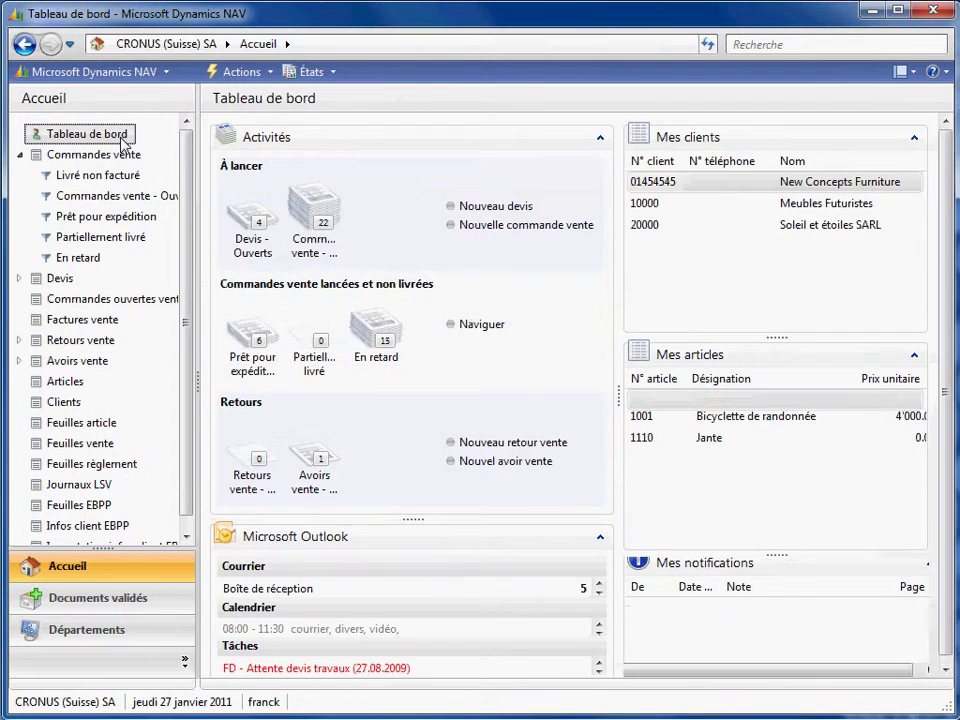
pyautogui.click(810, 205)
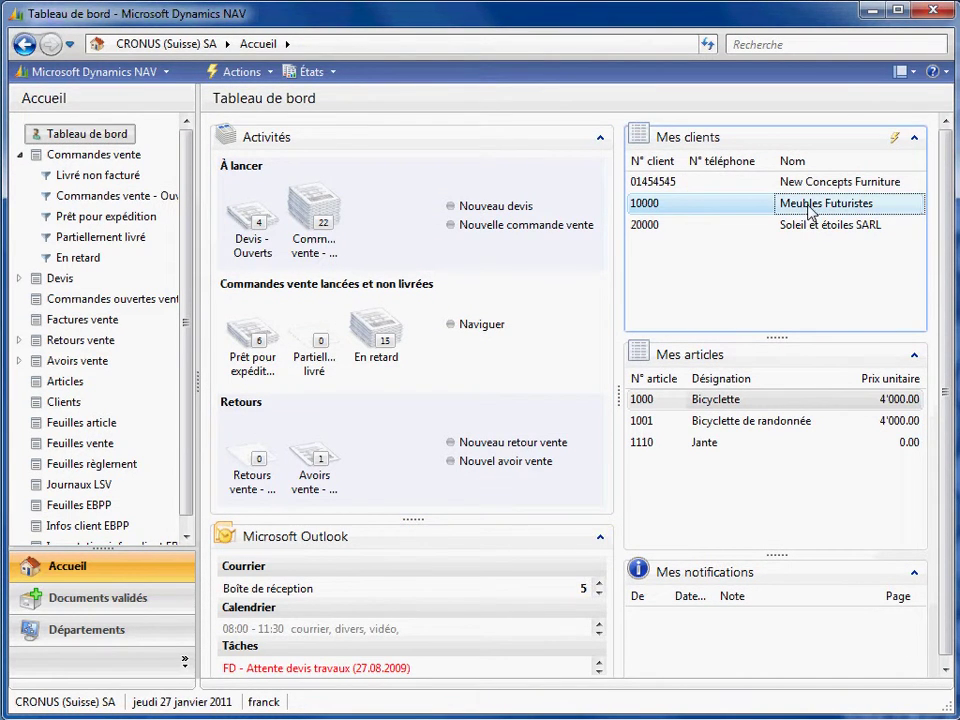
pyautogui.doubleClick(810, 206)
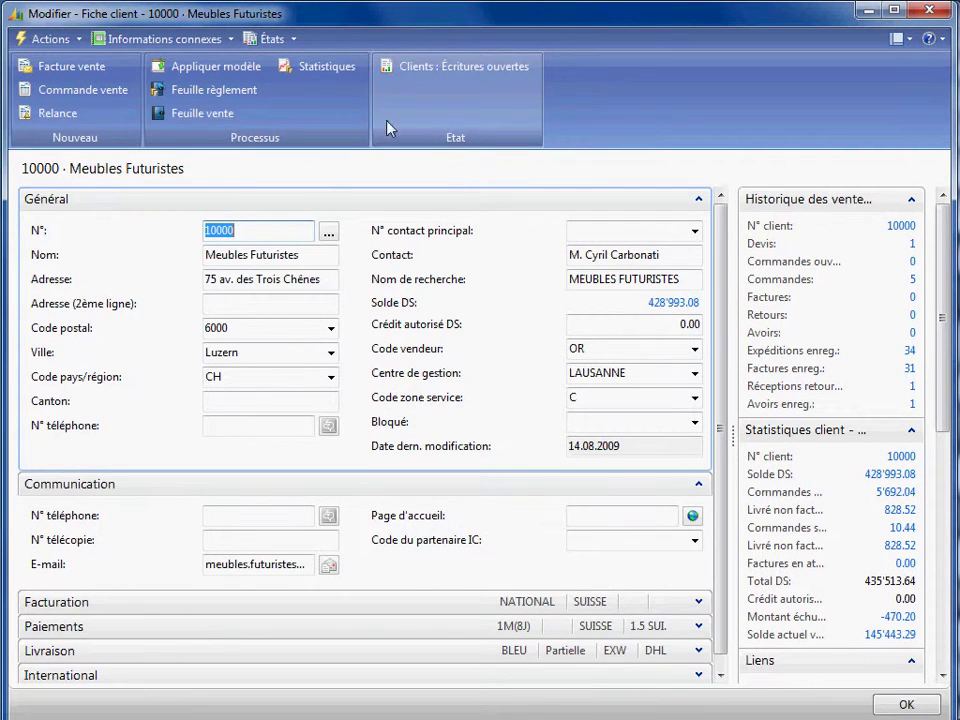
# - View the document links attached to the customer card, select the "Rapport Activité" link and close the list
pyautogui.click(48, 40)
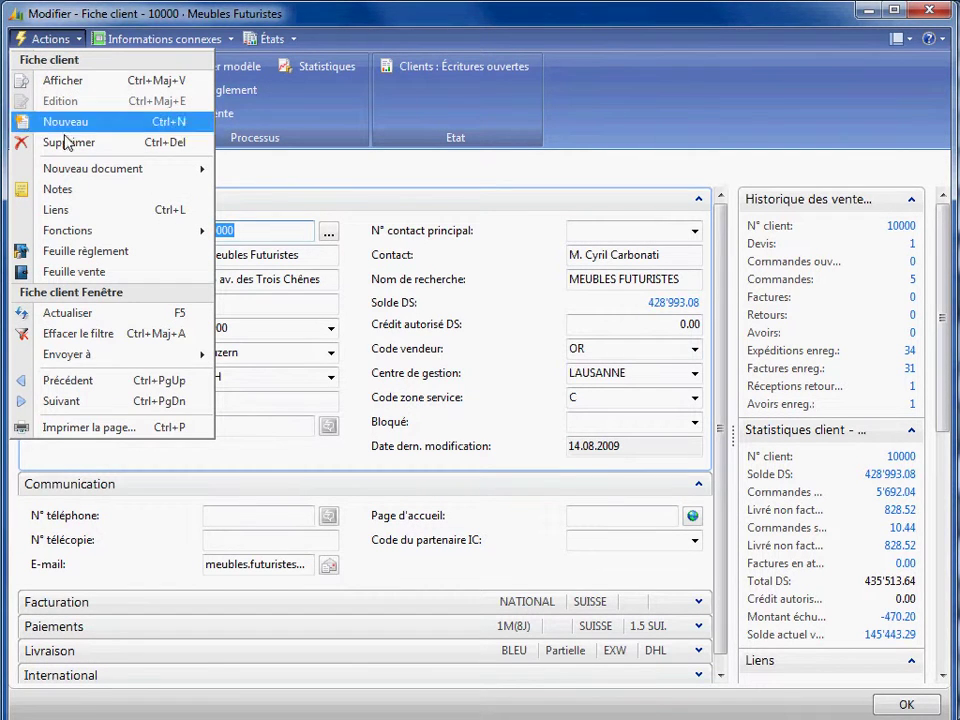
pyautogui.click(96, 218)
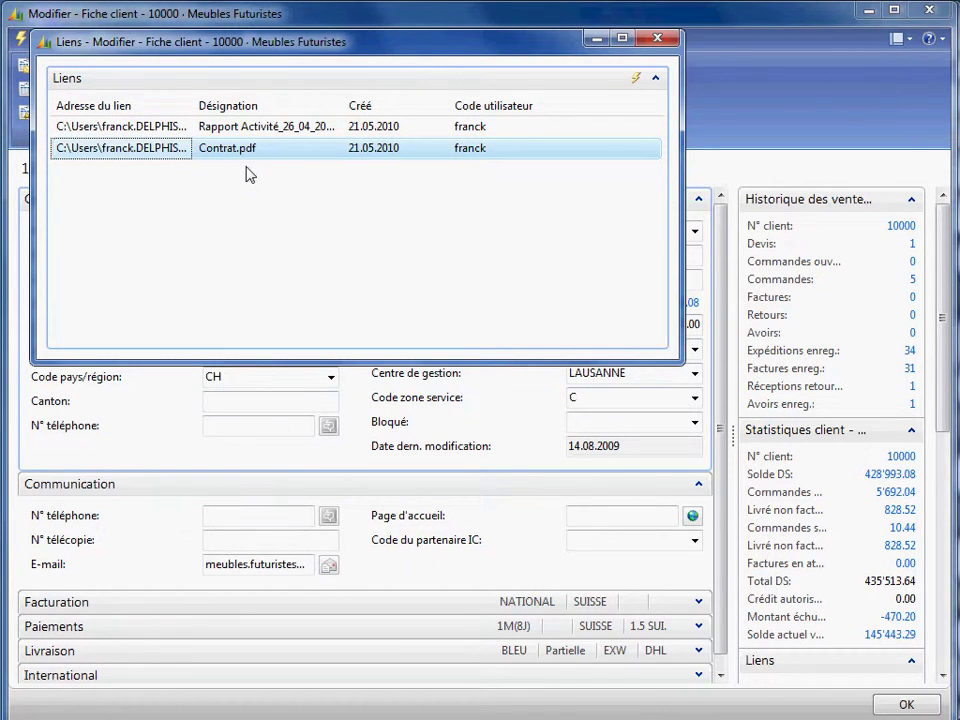
pyautogui.click(228, 130)
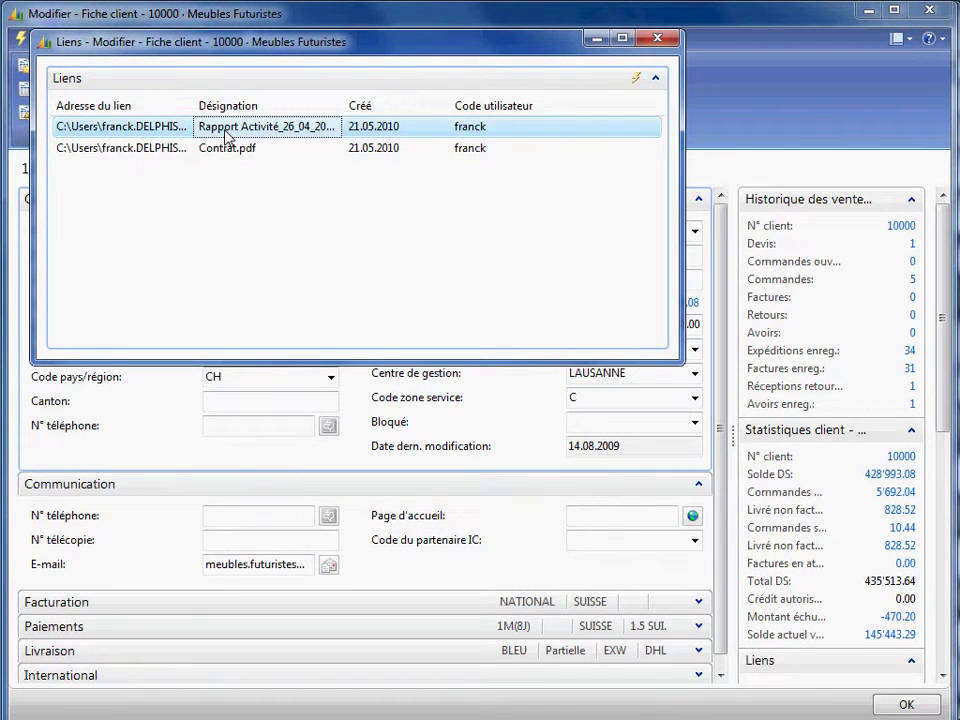
pyautogui.click(672, 42)
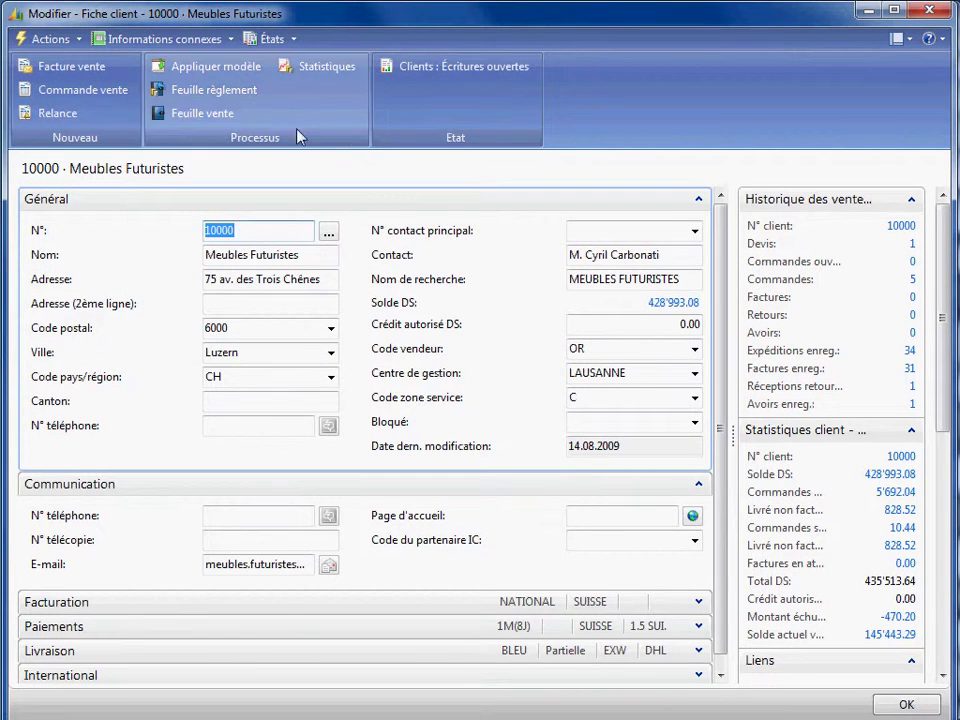
# - Look at the options for sending the customer card as an attachment or to Word or Excel
pyautogui.click(42, 38)
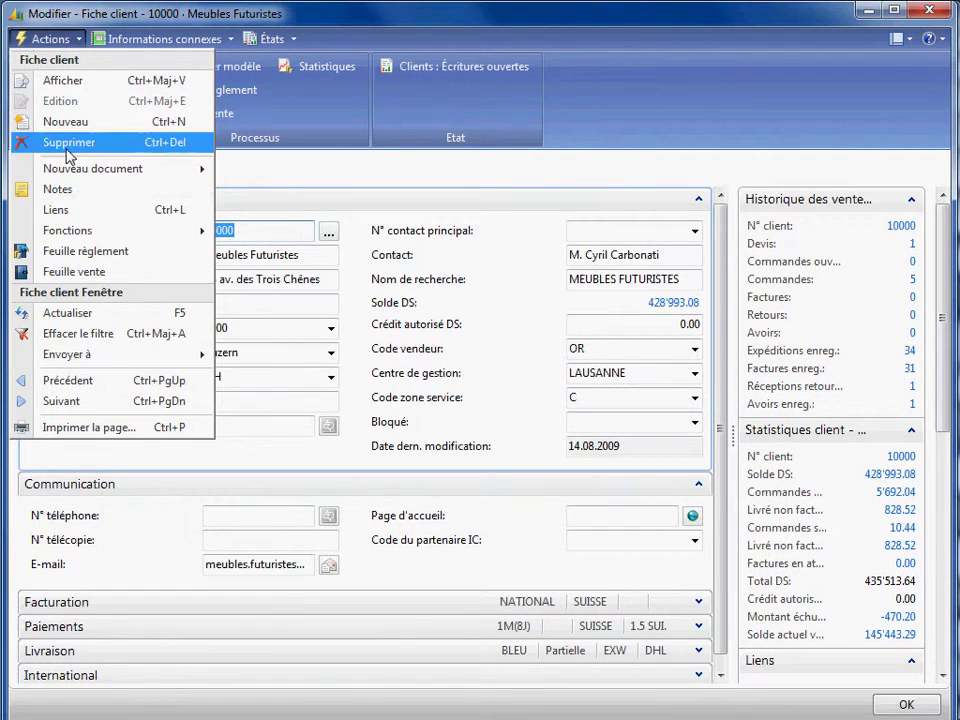
pyautogui.moveTo(110, 354)
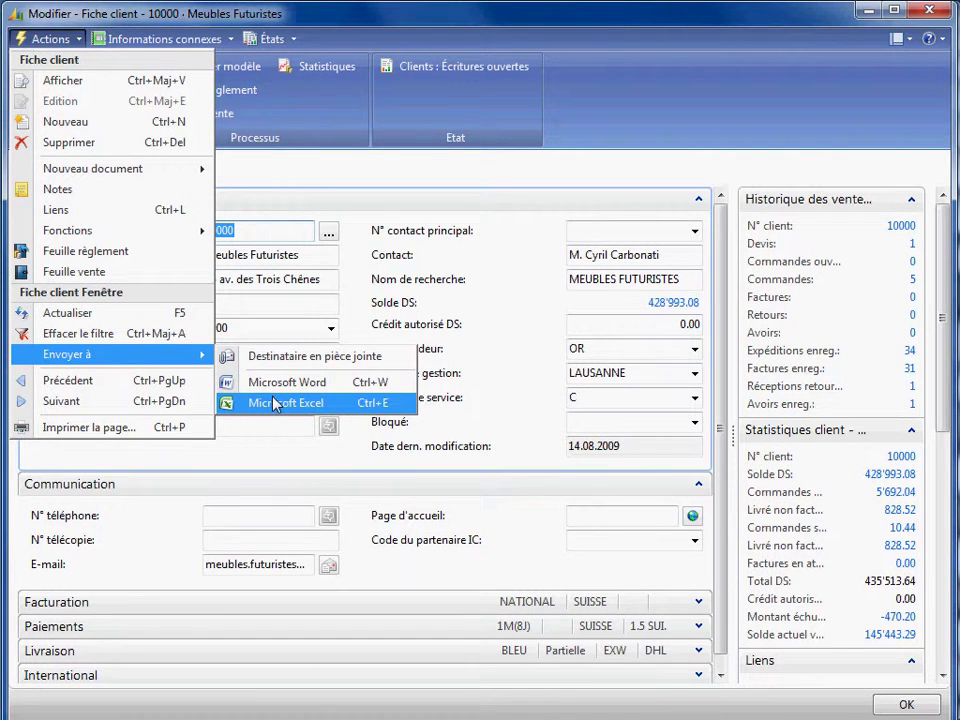
pyautogui.click(580, 132)
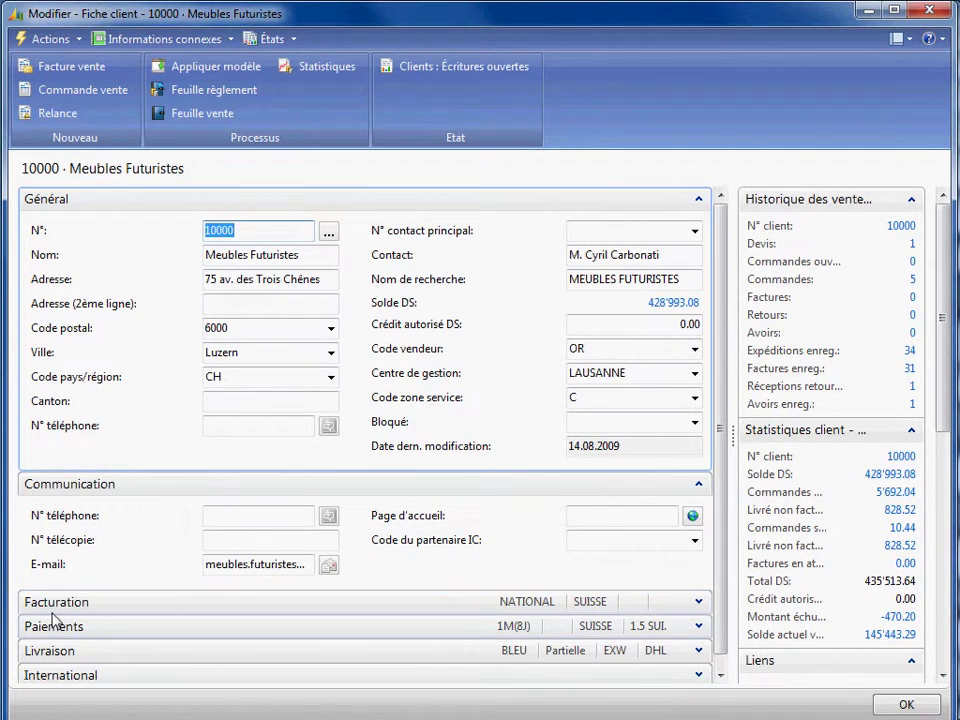
# - Collapse the Communication section of the customer card and expand it again
pyautogui.click(698, 484)
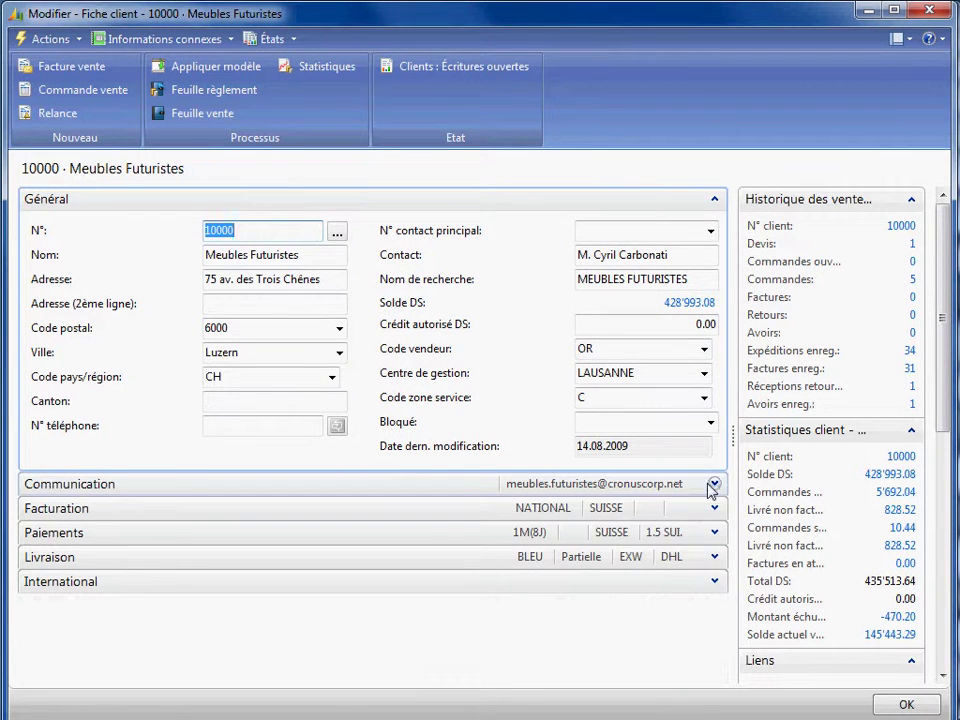
pyautogui.click(713, 486)
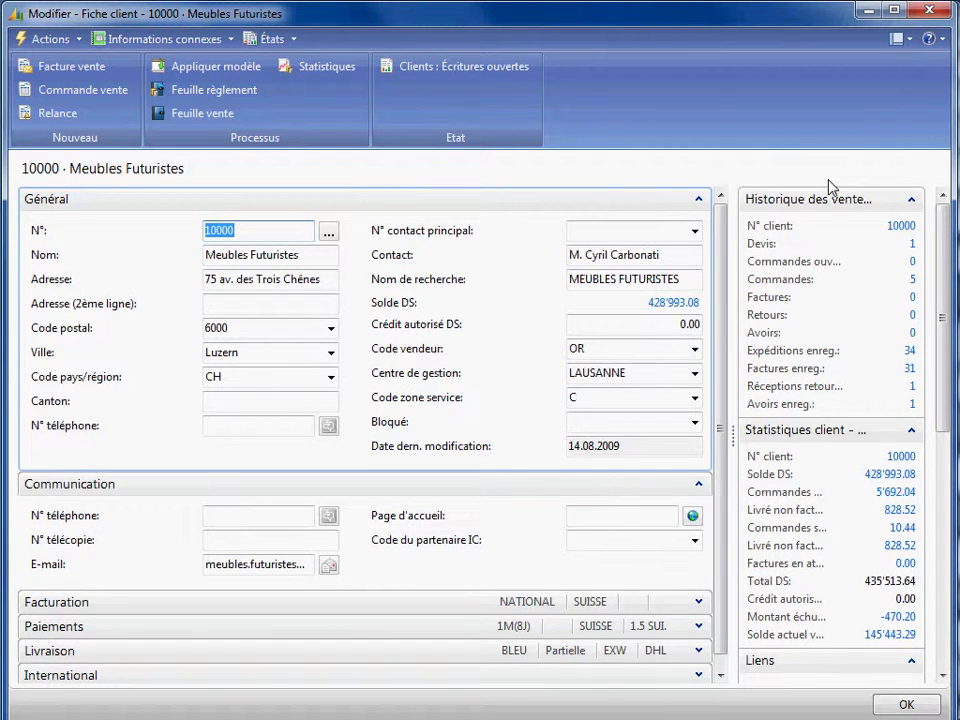
# - View the customer's sales orders from the sales history, close them and open the ledger entries behind the Solde DS amount
pyautogui.click(913, 285)
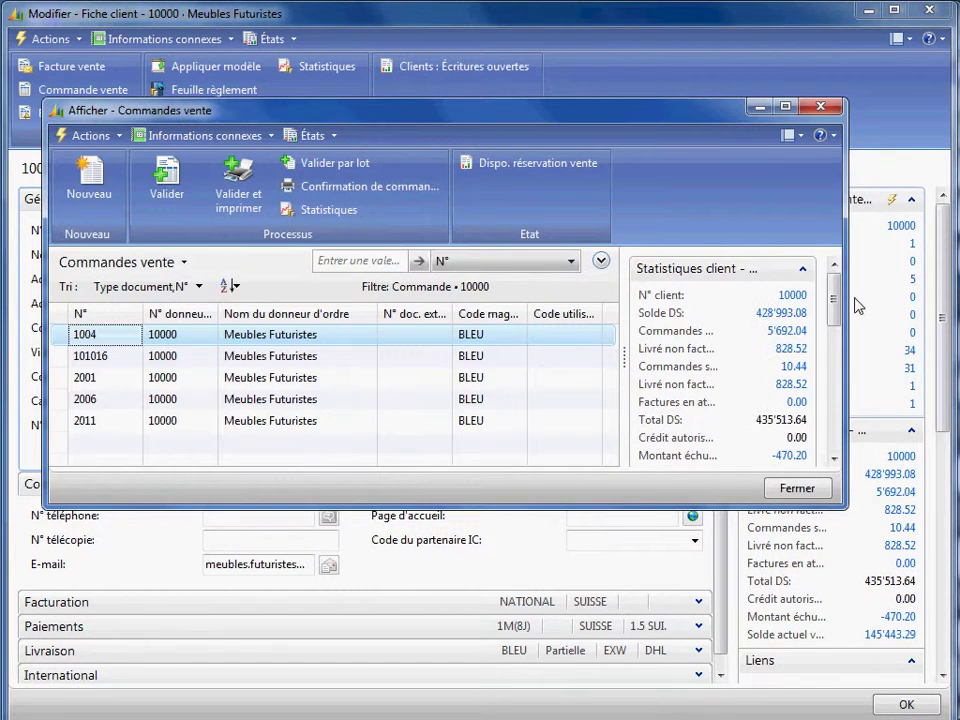
pyautogui.click(816, 108)
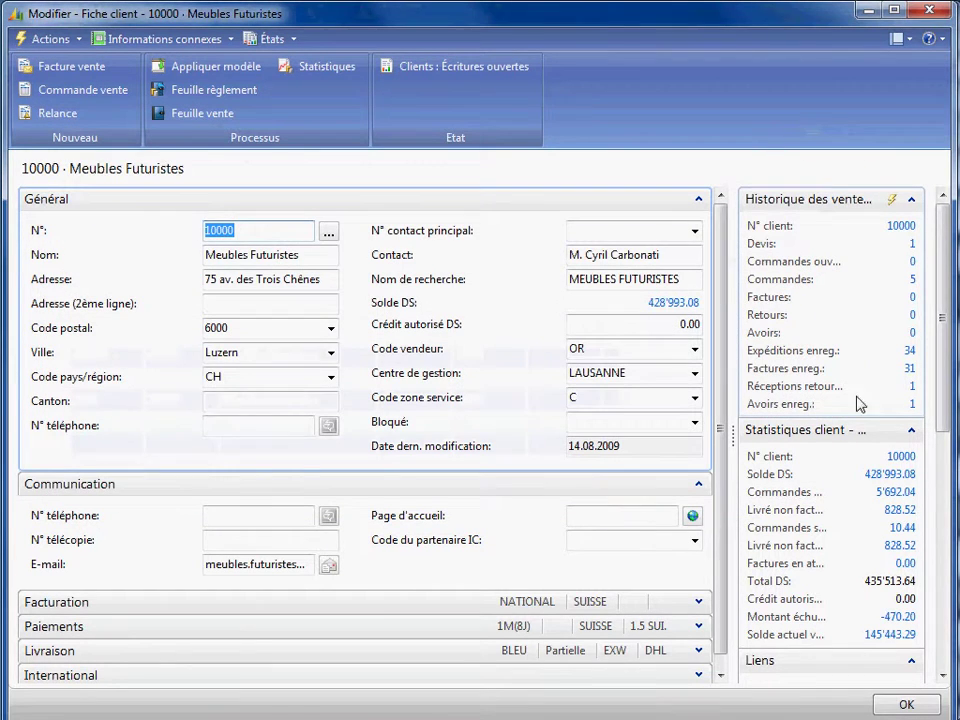
pyautogui.click(876, 477)
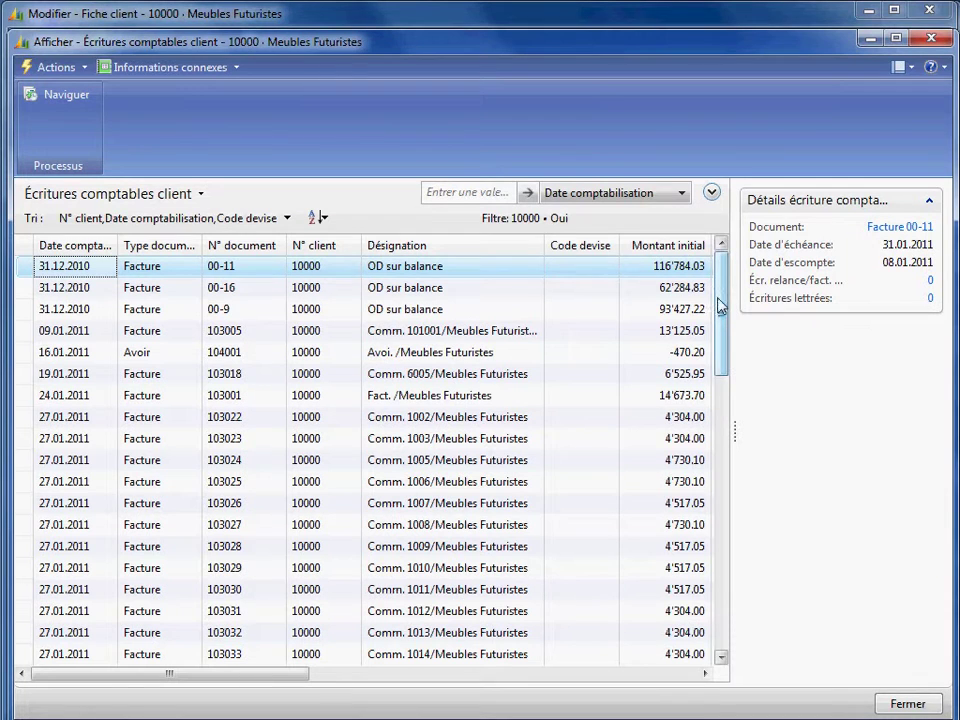
# - Select the last invoice in the customer ledger entries and open Naviguer to find its related entries
pyautogui.moveTo(721, 302); pyautogui.dragTo(731, 508)
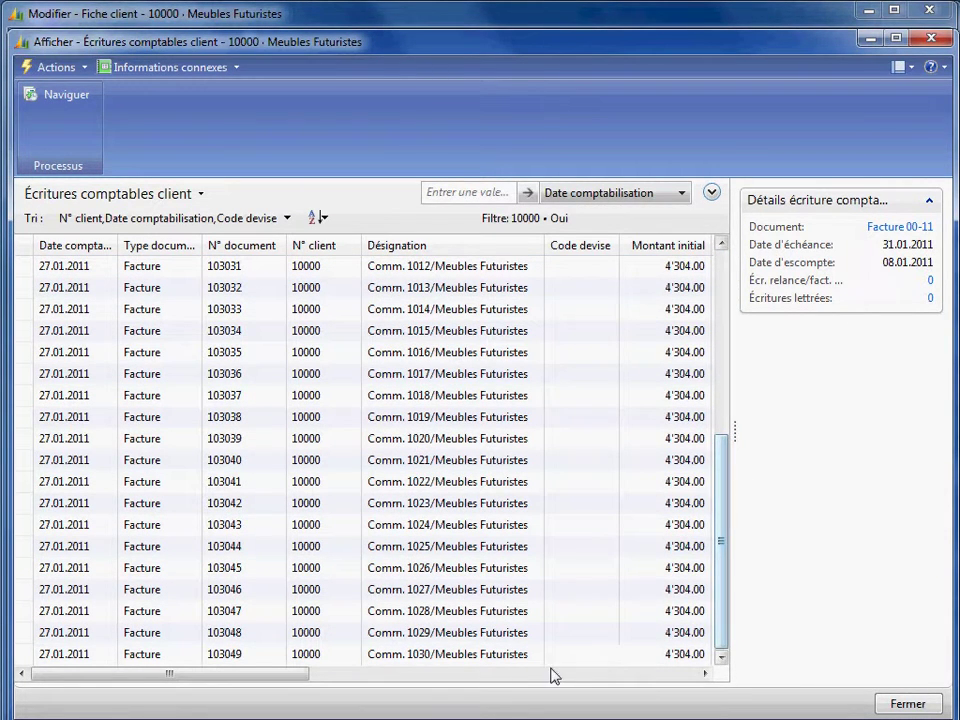
pyautogui.click(139, 658)
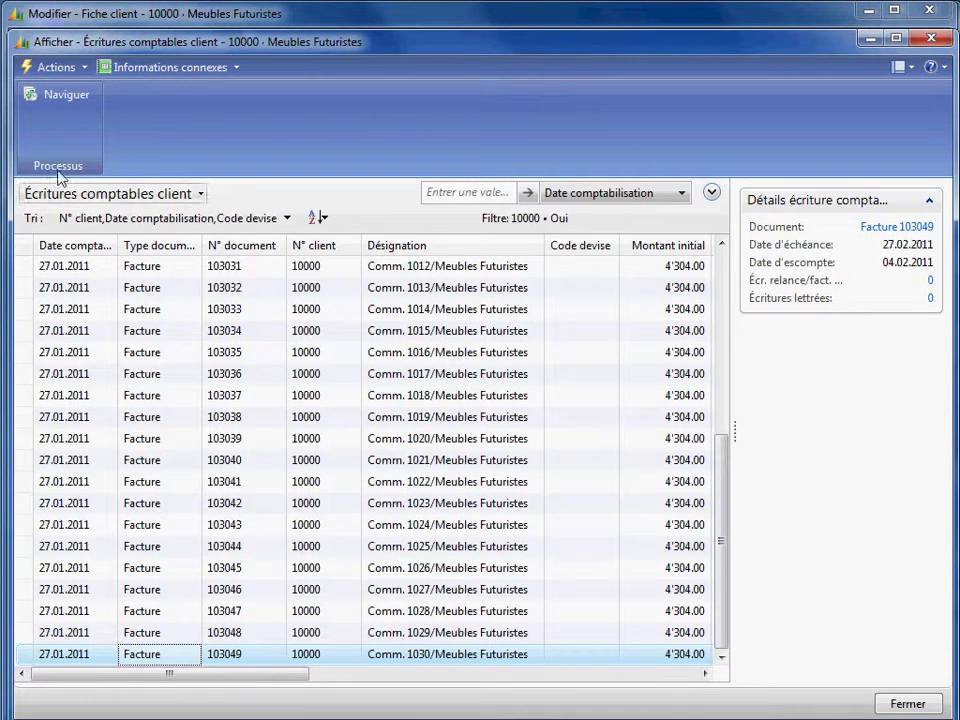
pyautogui.click(60, 103)
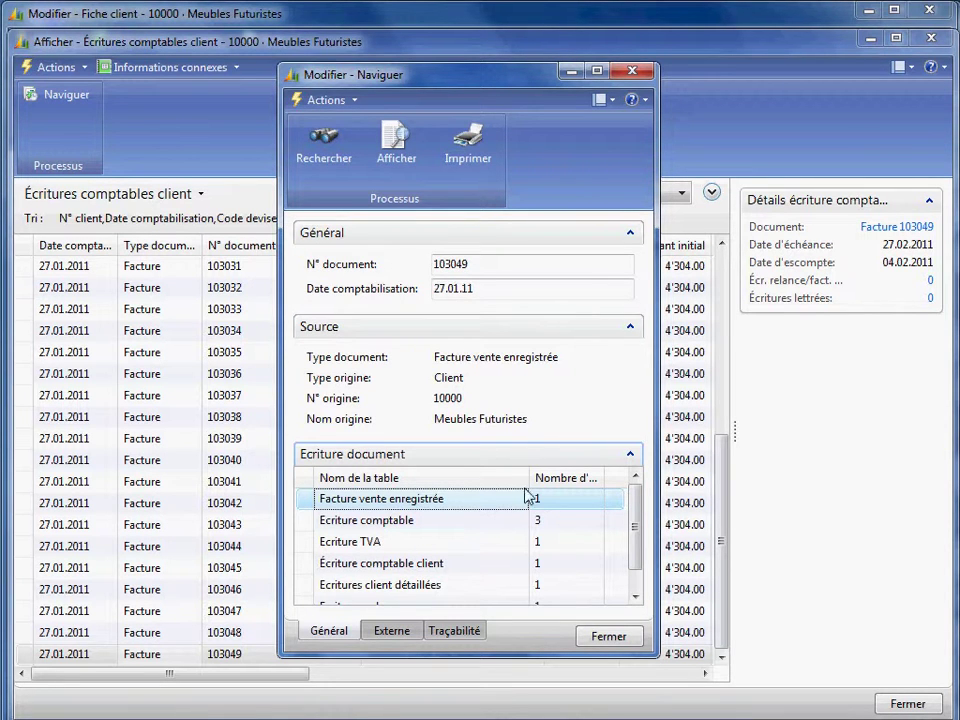
# - View the Ecriture comptable entries related to the invoice, and close the open windows back to the customer card
pyautogui.click(403, 524)
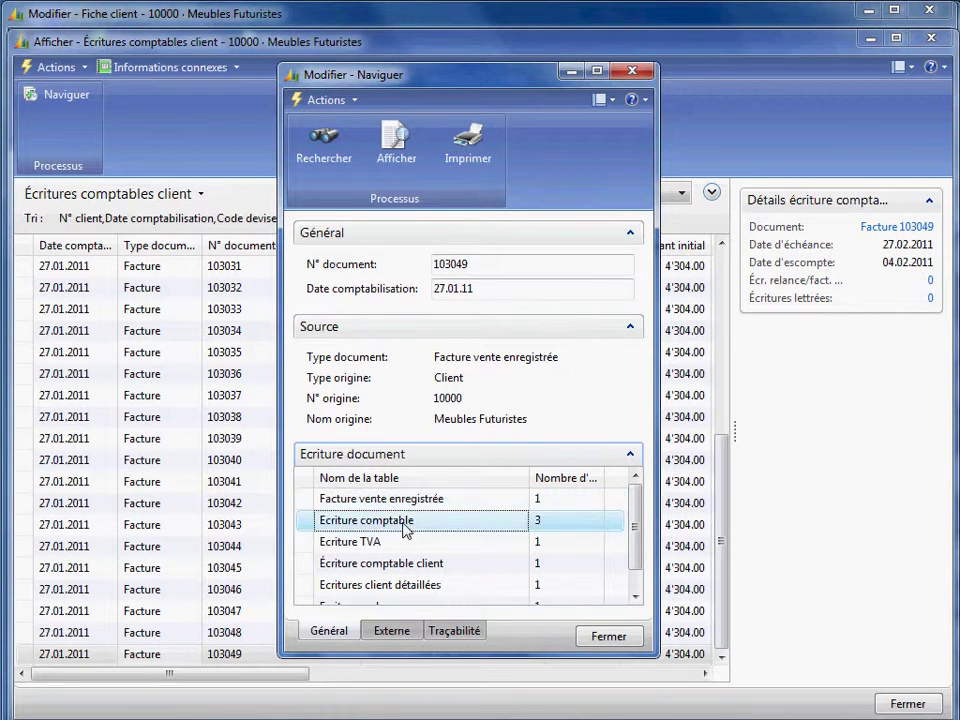
pyautogui.click(541, 524)
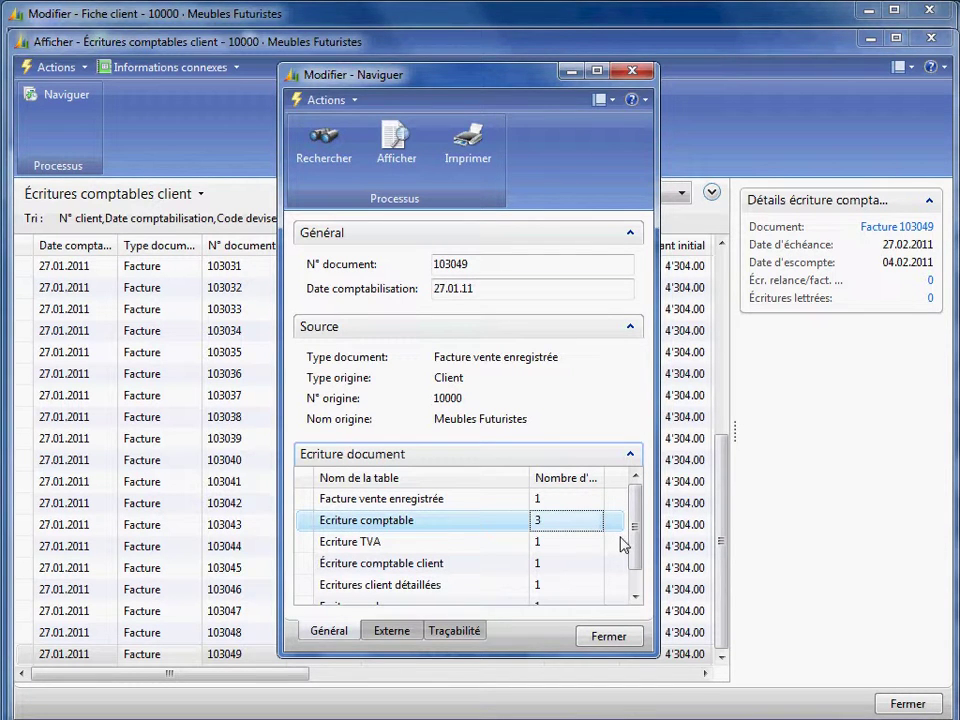
pyautogui.click(540, 522)
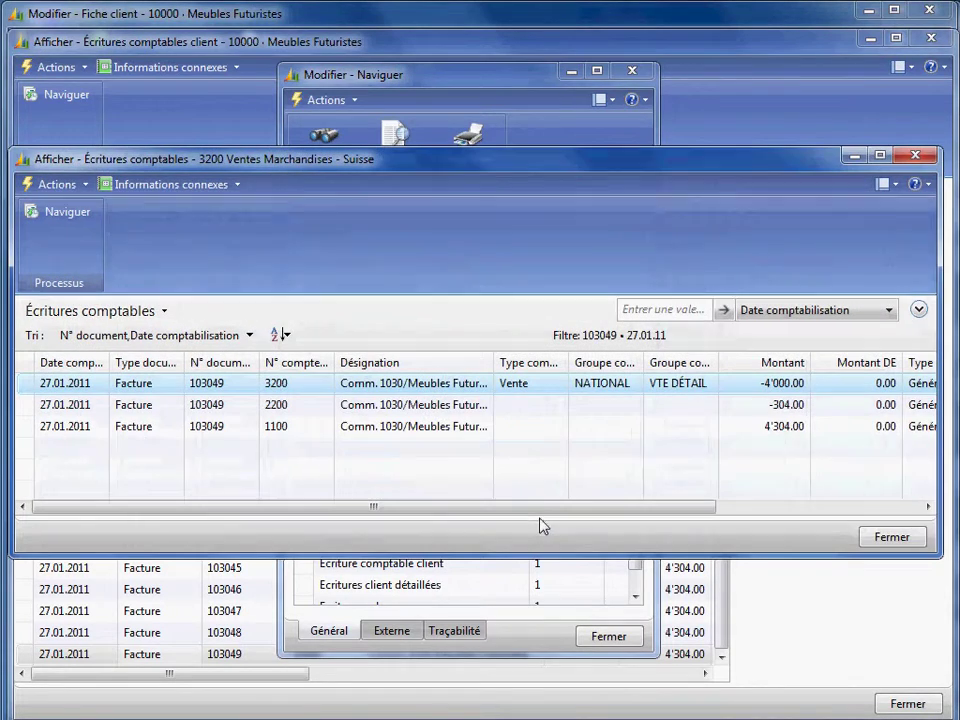
pyautogui.click(918, 156)
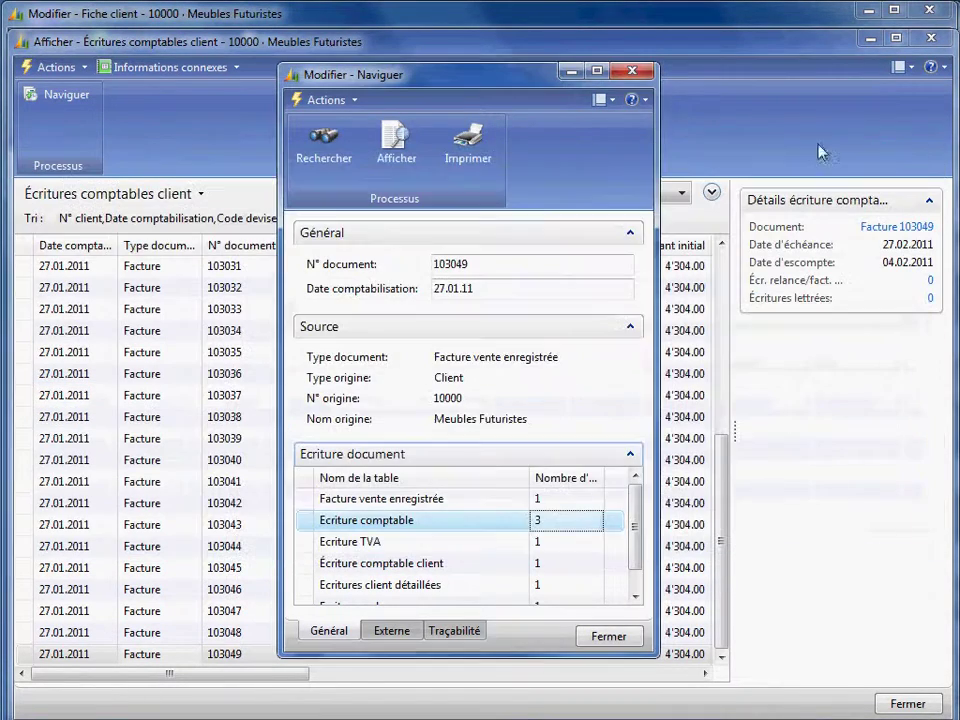
pyautogui.click(634, 72)
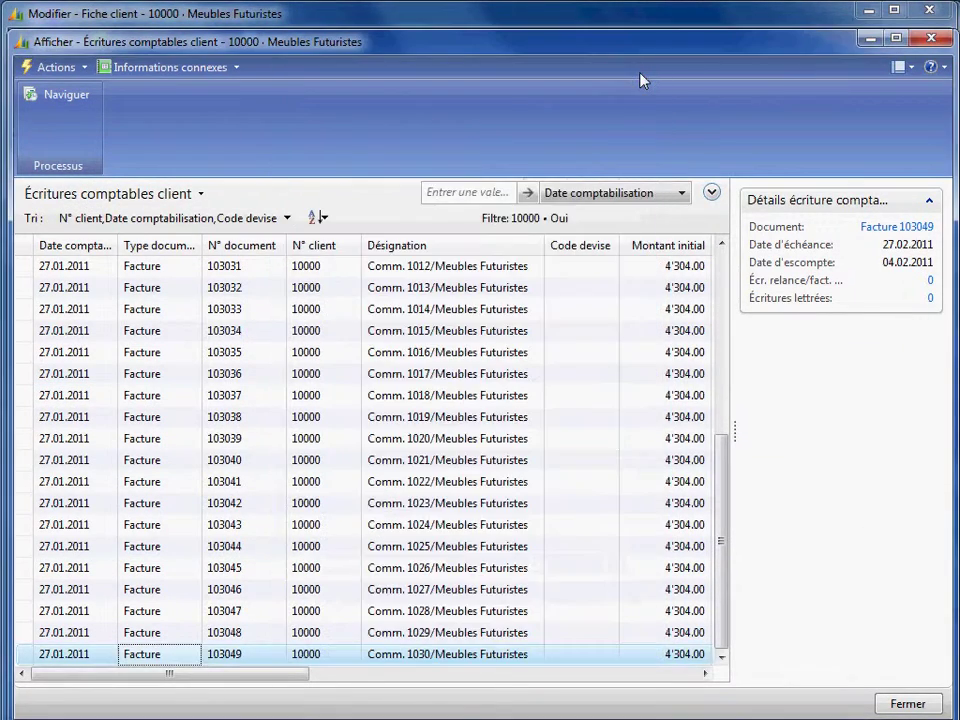
pyautogui.click(933, 39)
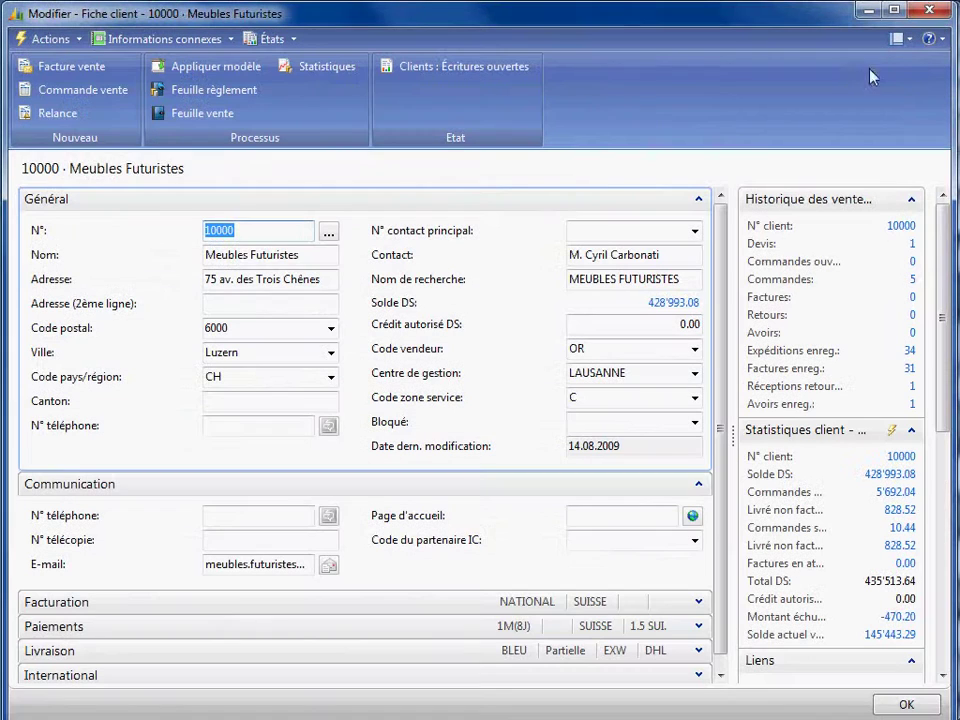